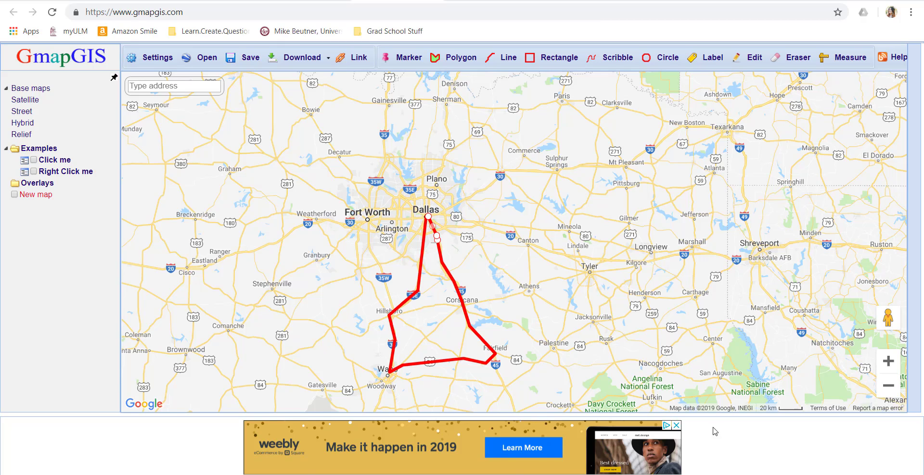
Zoom the map out one level so the red Dallas–Waco route looks small.
left_click(403, 58)
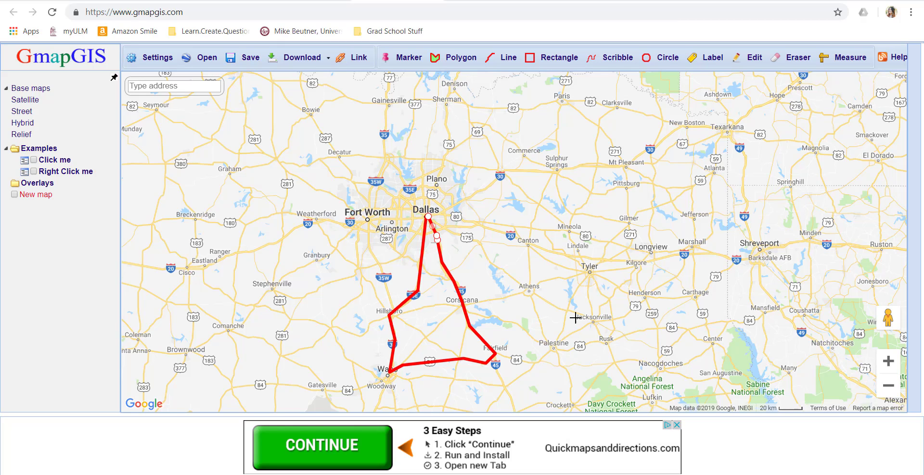
left_click(888, 386)
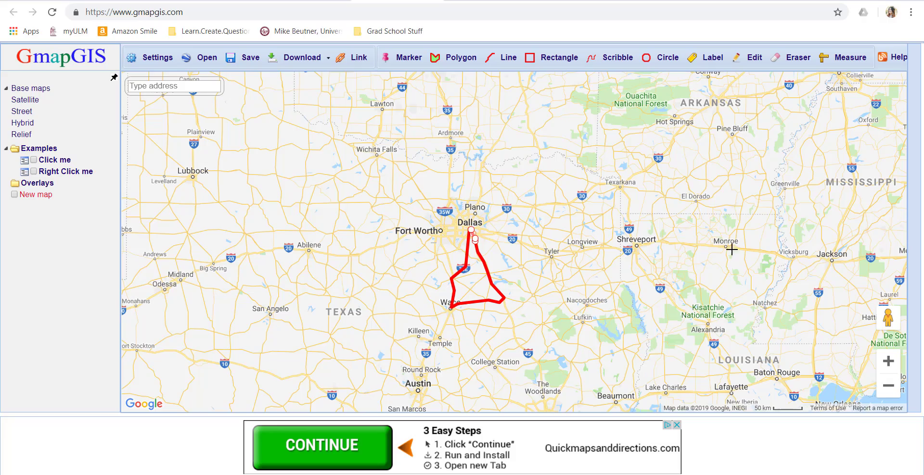
Zoom in two levels and recentre the map on the Dallas–Waco route.
left_click(887, 365)
left_click(887, 364)
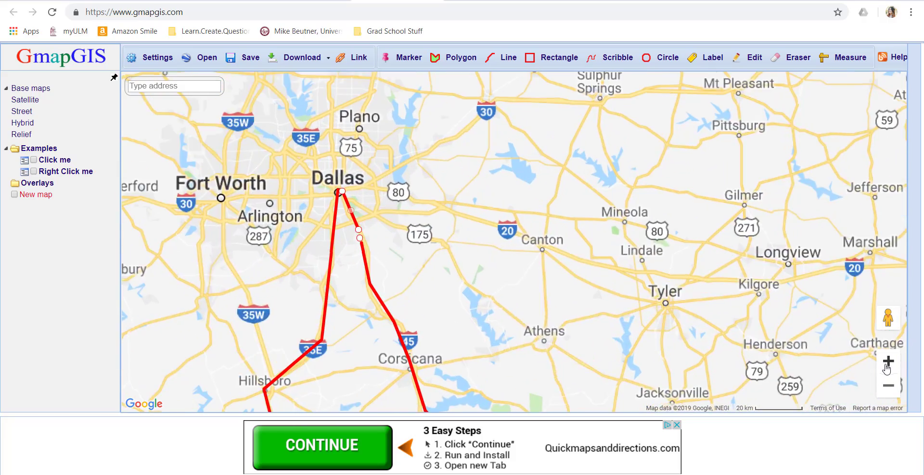
left_click_drag(542, 294, 663, 203)
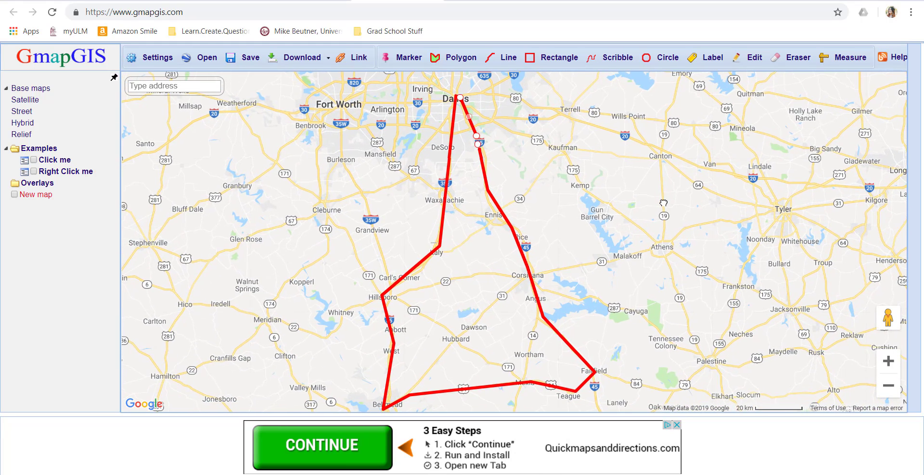
left_click(163, 85)
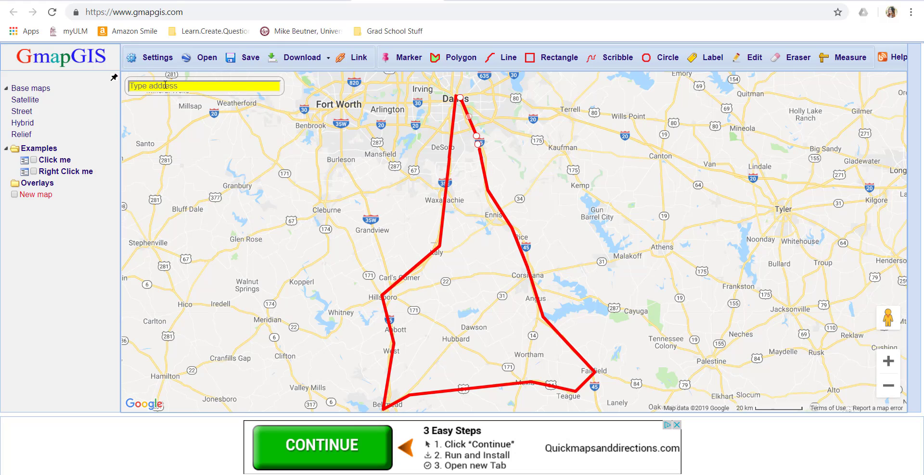
left_click(367, 185)
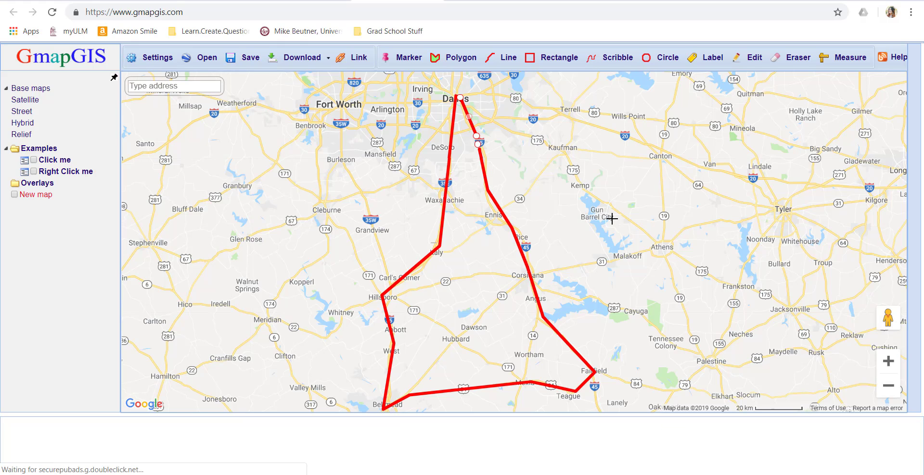
Pan east past Tyler until Shreveport and Monroe are centred in view.
left_click_drag(658, 219, 312, 186)
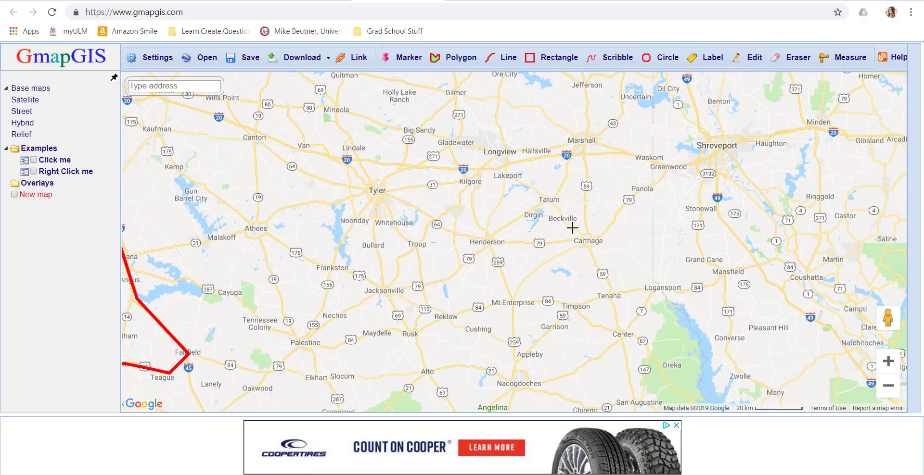
left_click_drag(554, 241, 250, 243)
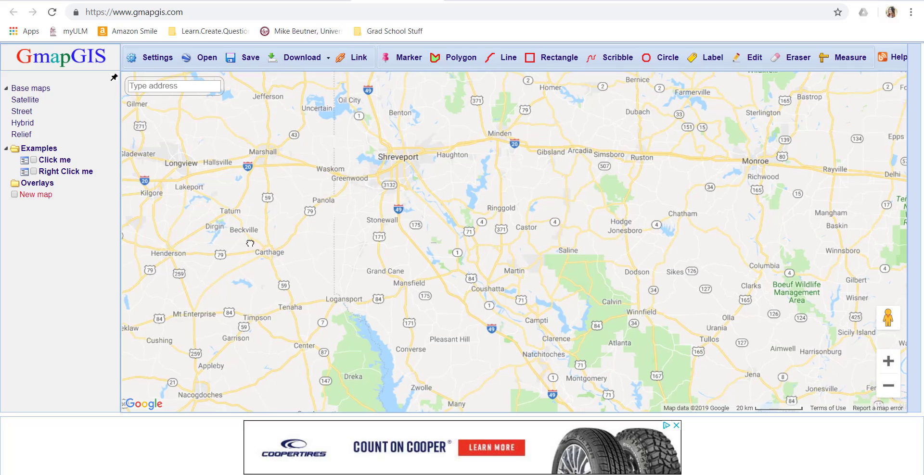
left_click_drag(558, 227, 409, 252)
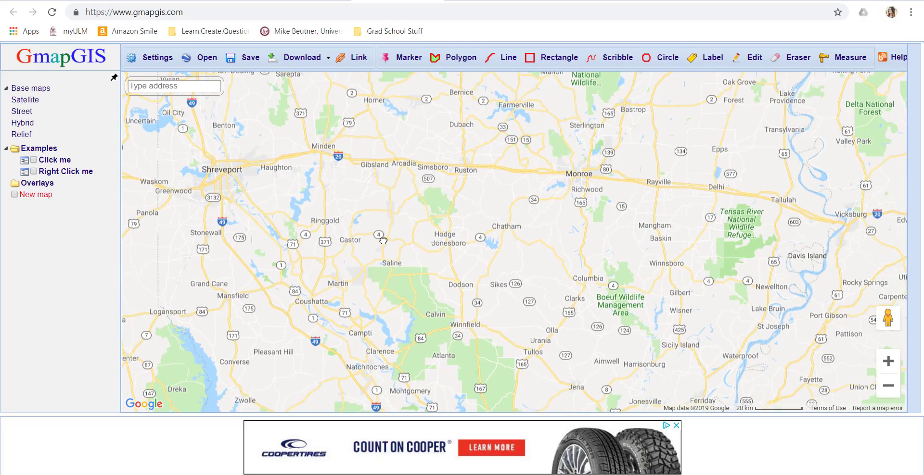
scroll(524, 207, "up", 1)
scroll(524, 206, "down", 2)
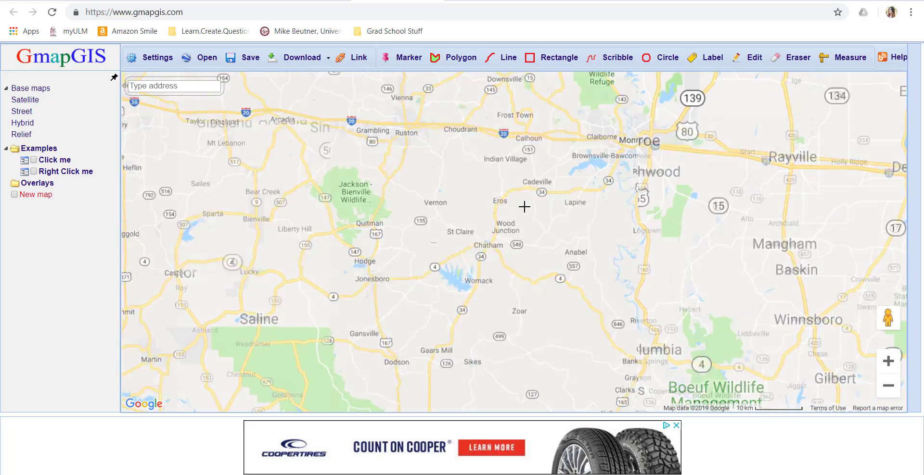
scroll(525, 207, "up", 1)
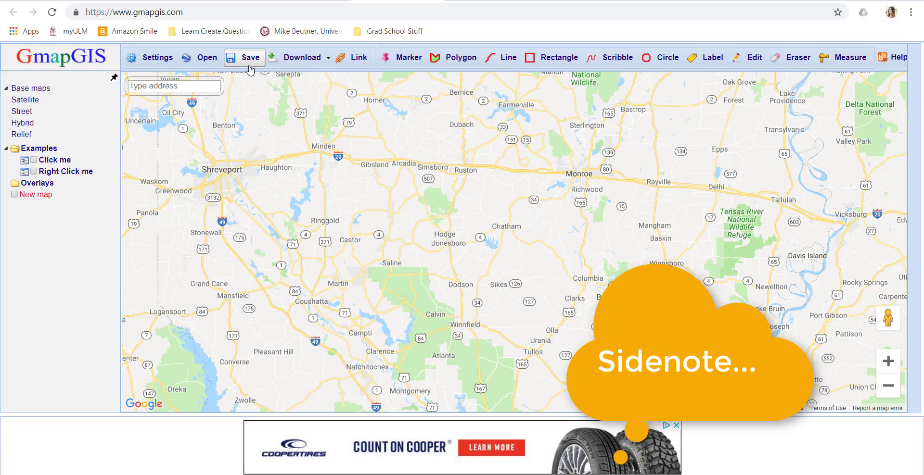
With the Line tool, draw the first route stretch from Monroe to near Ruston.
left_click(489, 63)
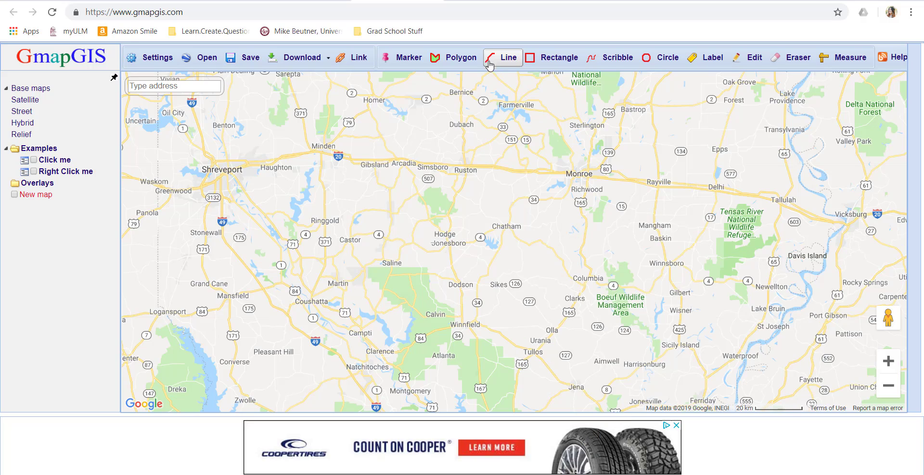
scroll(477, 213, "down", 1)
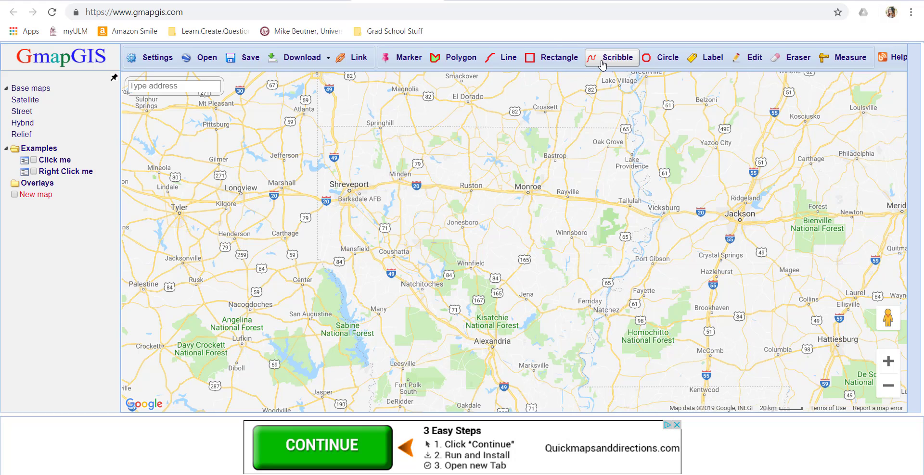
left_click(502, 62)
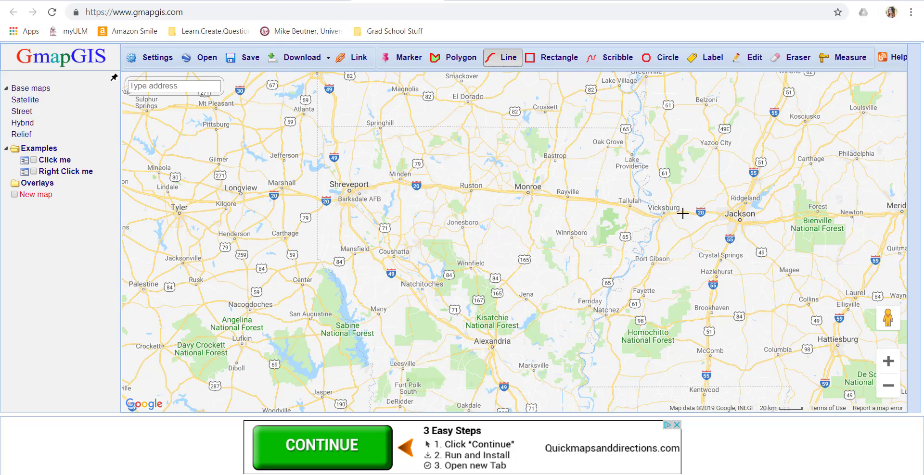
left_click(529, 193)
double_click(467, 190)
Extend the red line westward point by point from Ruston to Shreveport.
left_click(456, 190)
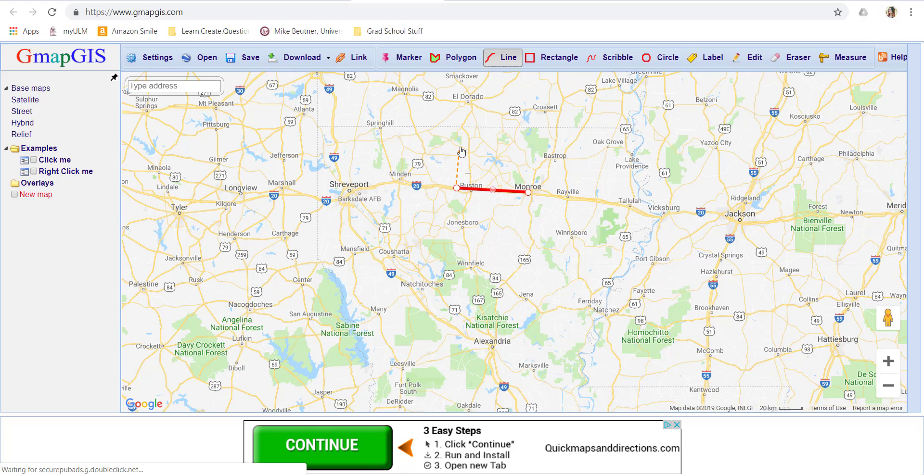
double_click(433, 185)
left_click(433, 186)
double_click(412, 188)
left_click(412, 189)
double_click(395, 180)
left_click(395, 181)
double_click(375, 187)
left_click(375, 187)
double_click(352, 191)
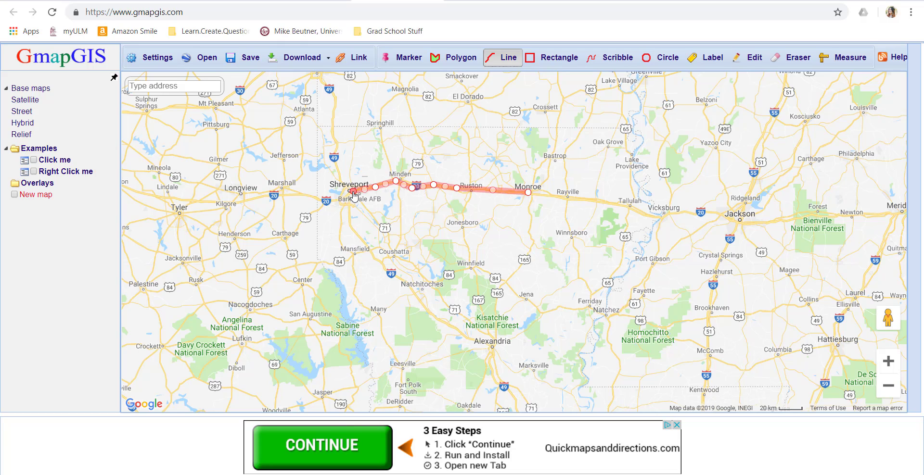
Continue the route south from Shreveport down to Natchitoches.
left_click(342, 207)
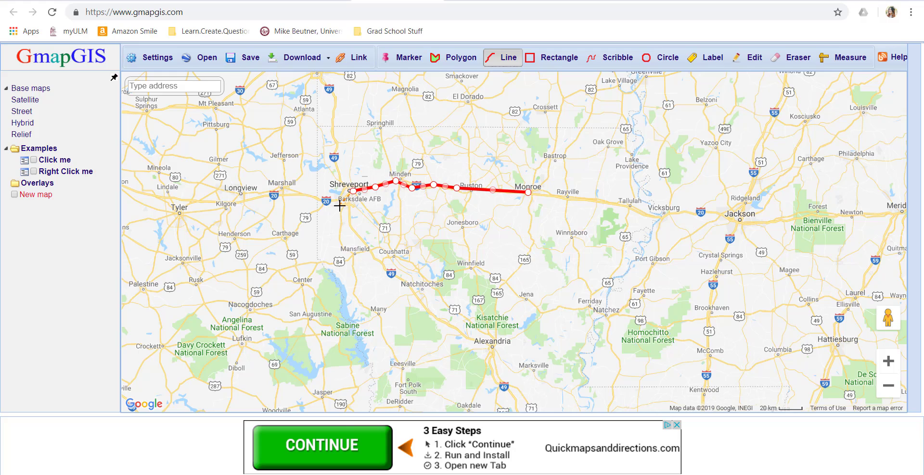
double_click(341, 203)
left_click(349, 205)
left_click(349, 205)
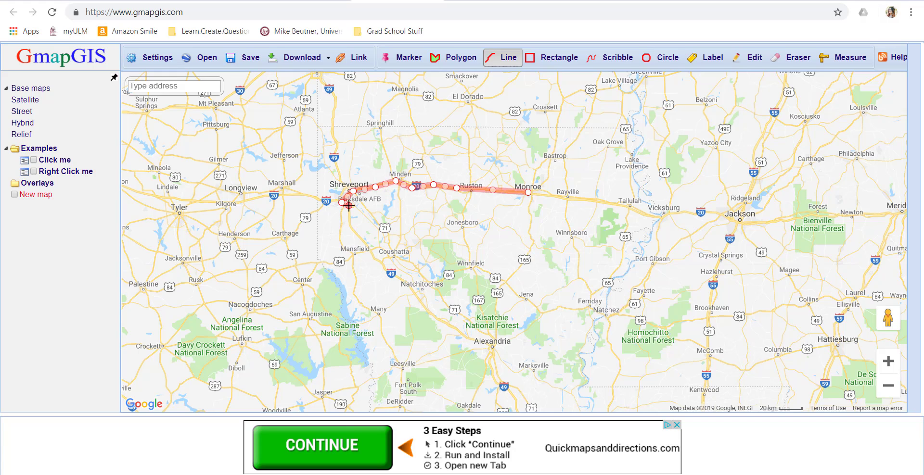
left_click(352, 226)
left_click(374, 255)
left_click(393, 277)
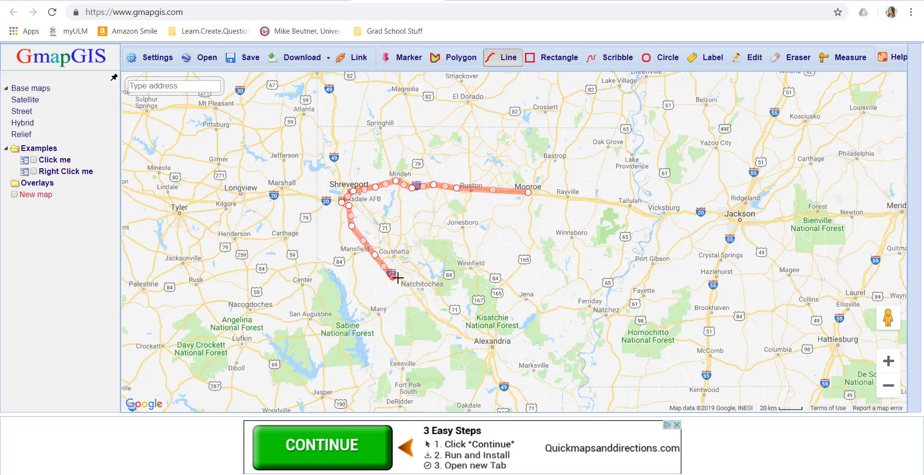
double_click(412, 291)
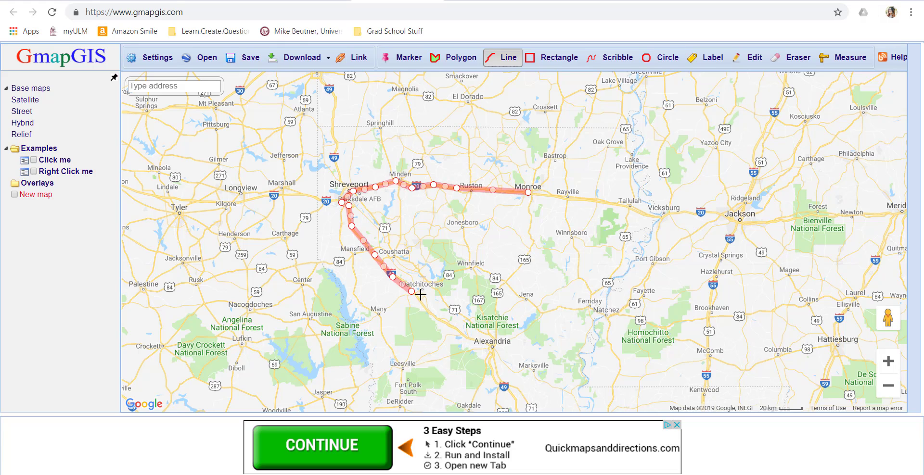
Carry the line on to Alexandria and start extending it back north.
left_click(452, 327)
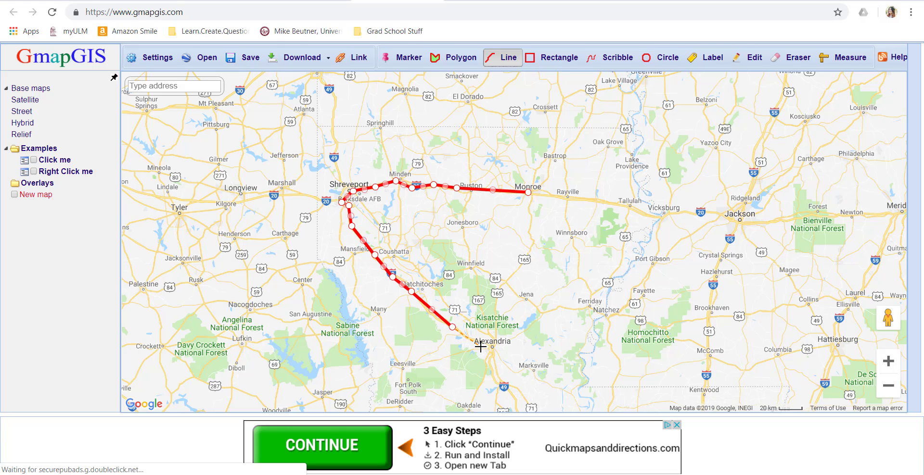
double_click(492, 346)
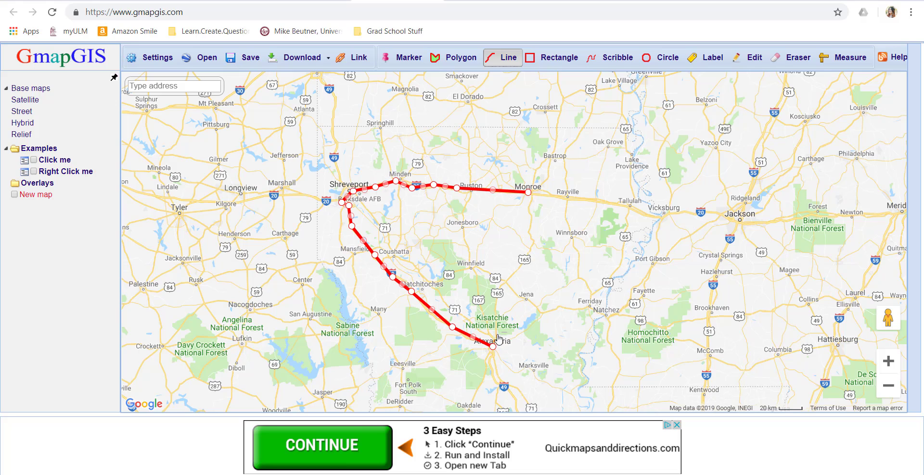
left_click(498, 323)
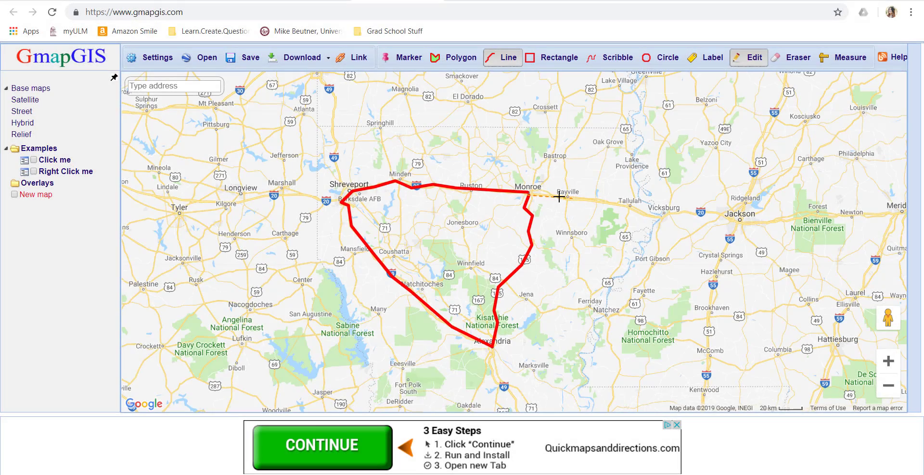
Finish the loop at Monroe and pan west to show the Dallas–Waco triangle too.
left_click(528, 197)
left_click(509, 59)
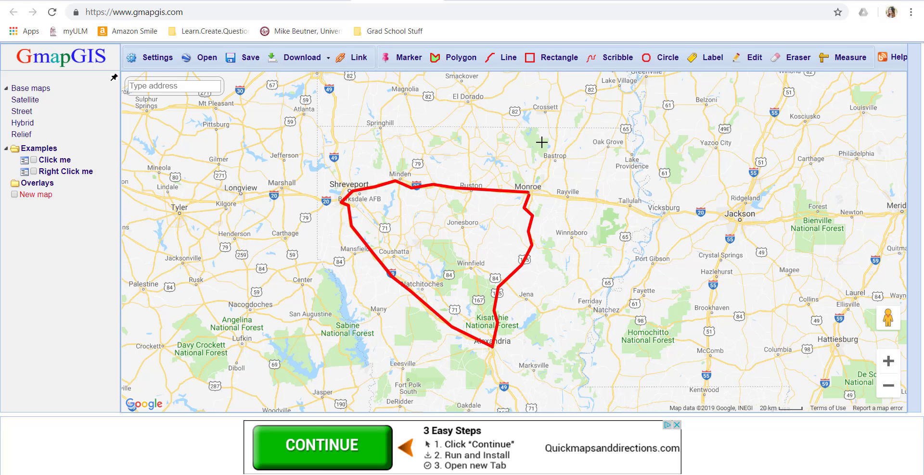
left_click(473, 59)
left_click(496, 60)
left_click_drag(454, 226, 560, 162)
left_click_drag(330, 207, 475, 275)
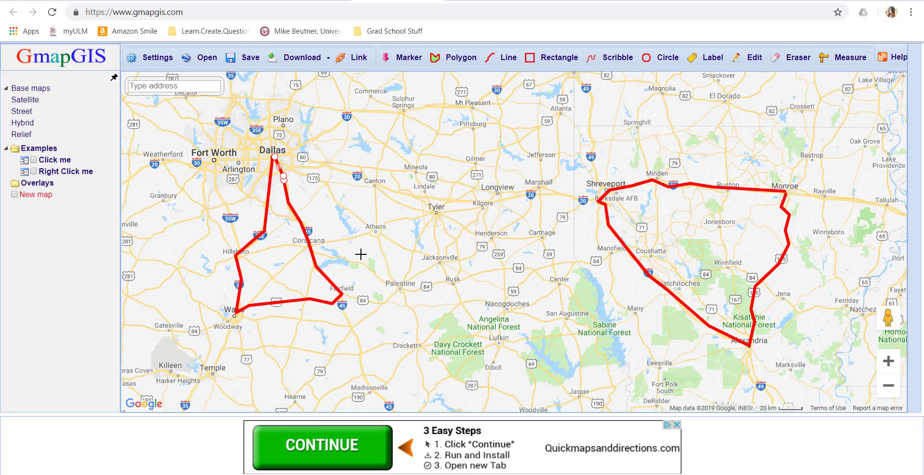
Open the map's share links and select the view-only link URL for copying.
left_click(357, 60)
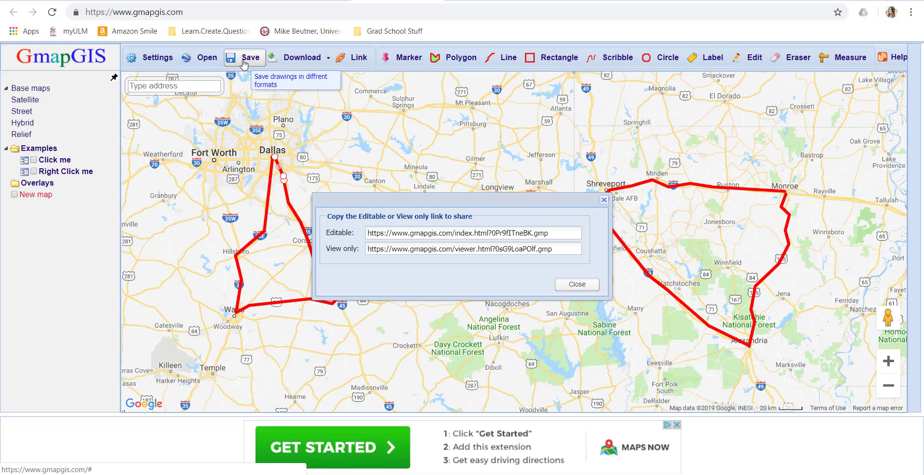
left_click(330, 61)
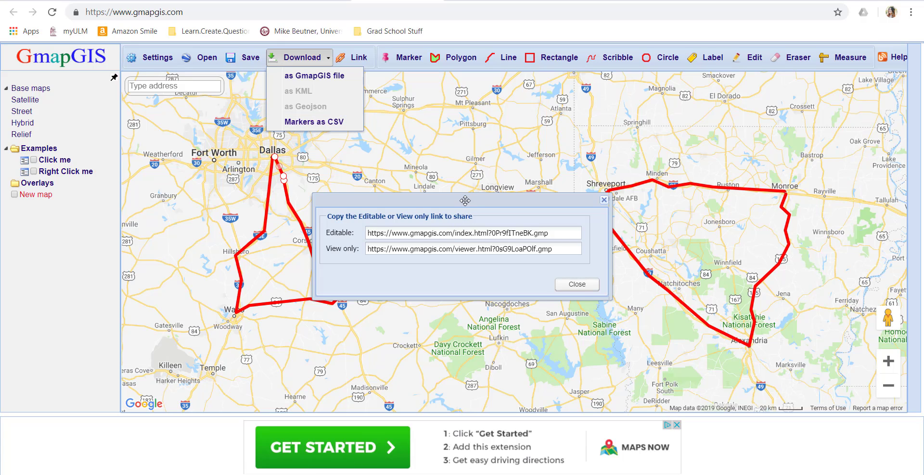
left_click(321, 58)
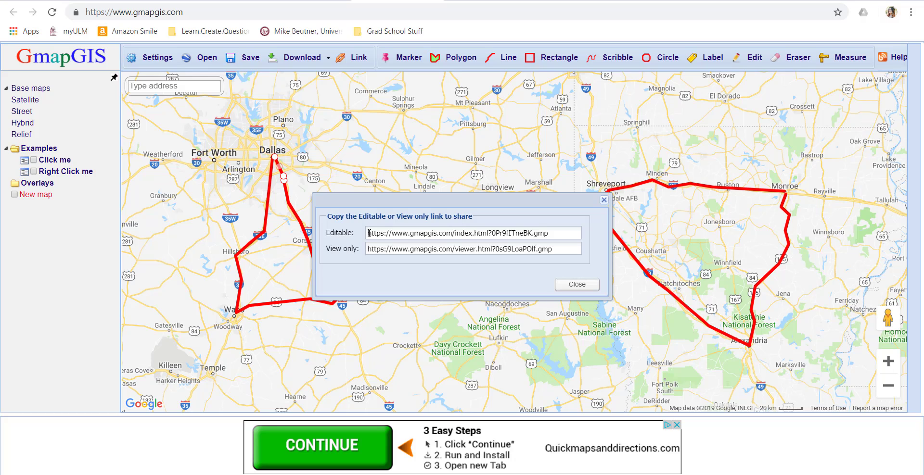
left_click(555, 249)
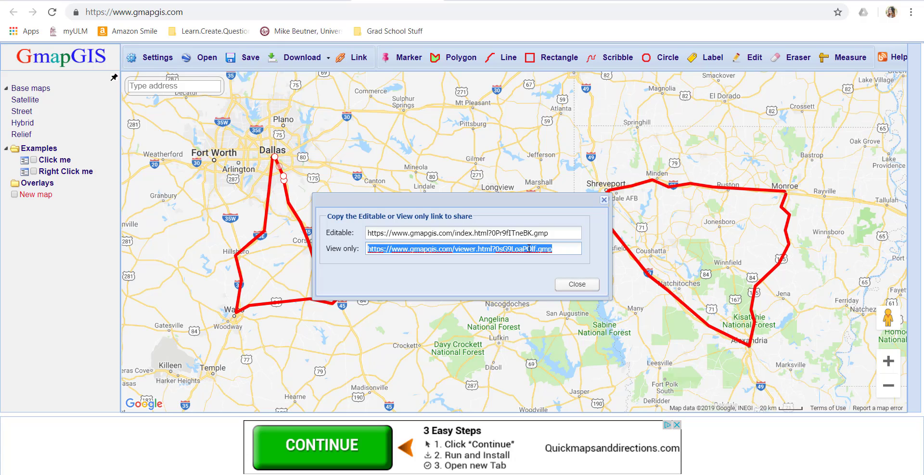
Close the share-link dialog to return to the map with both red routes.
left_click(576, 285)
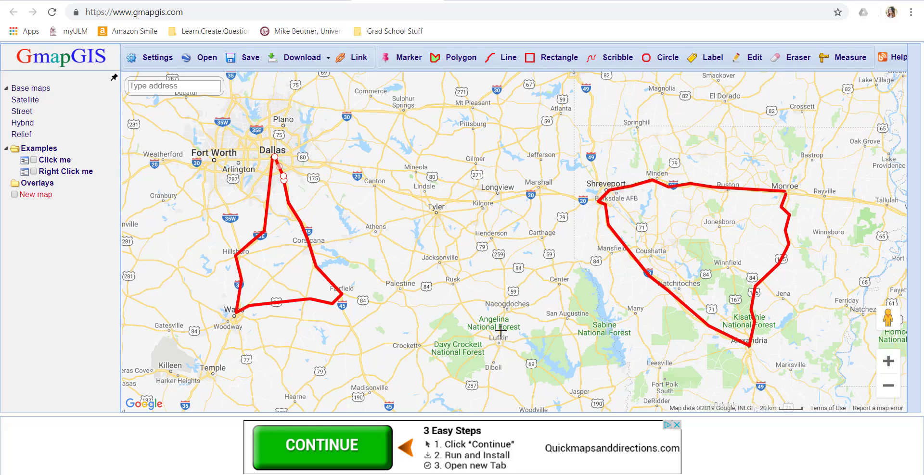
Zoom out to the world view and pan to show North America, Europe and Africa.
scroll(501, 331, "down", 5)
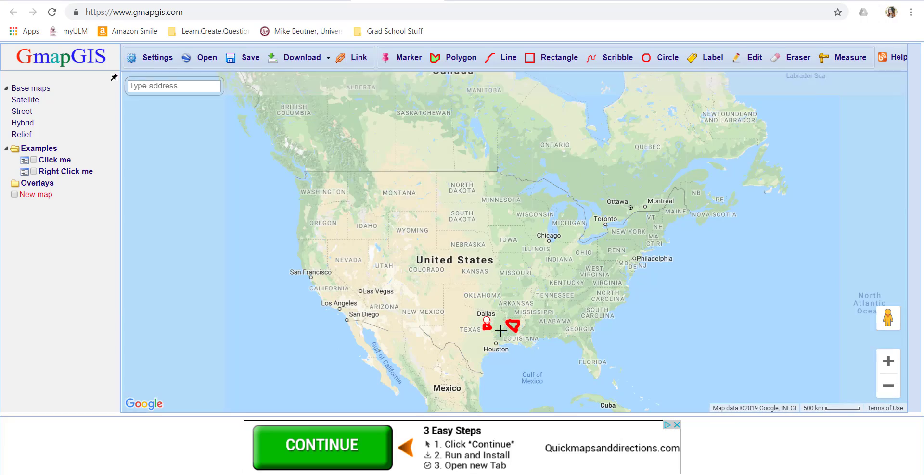
scroll(500, 331, "down", 3)
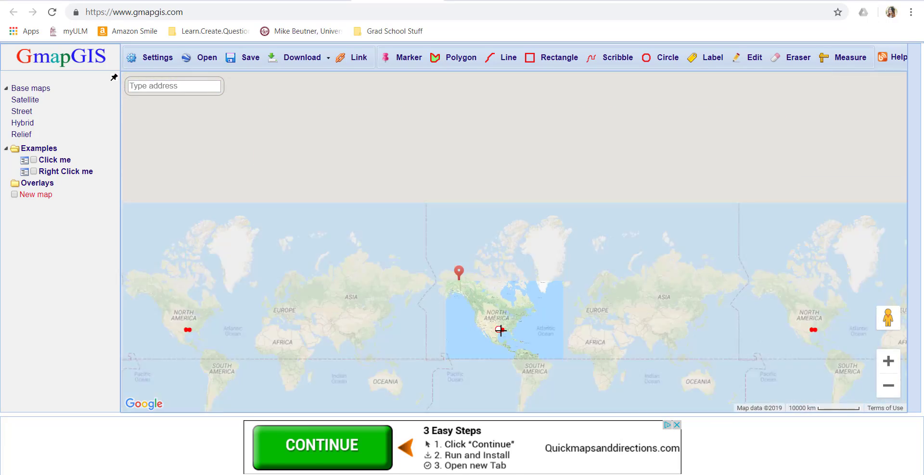
scroll(501, 331, "up", 3)
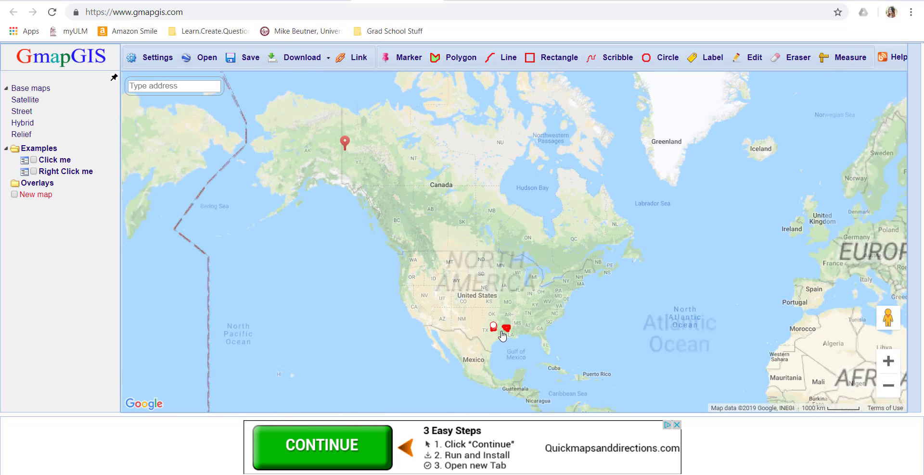
left_click_drag(521, 277, 265, 243)
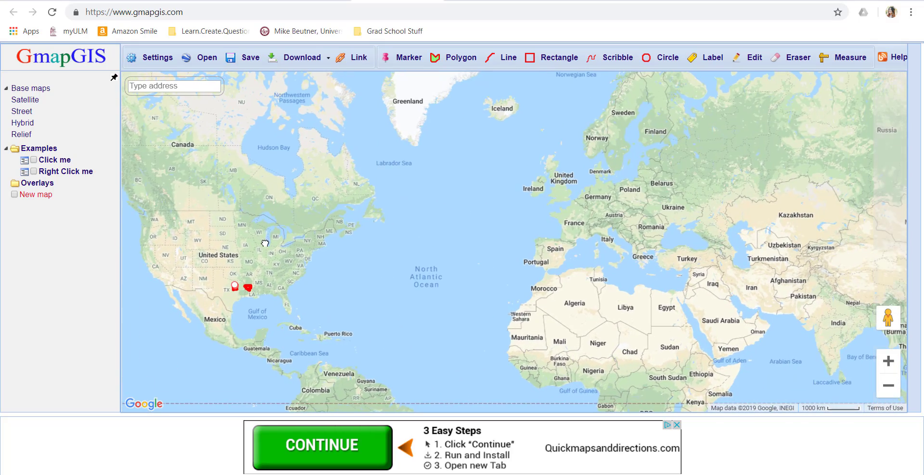
left_click_drag(583, 286, 611, 305)
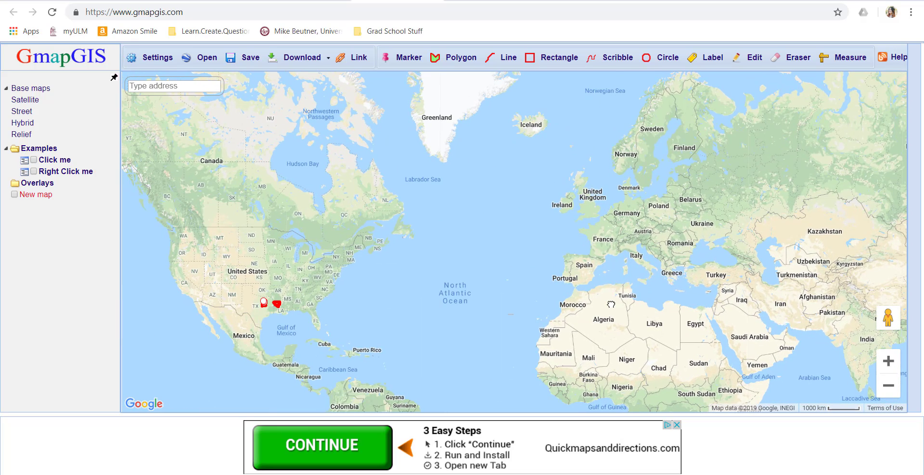